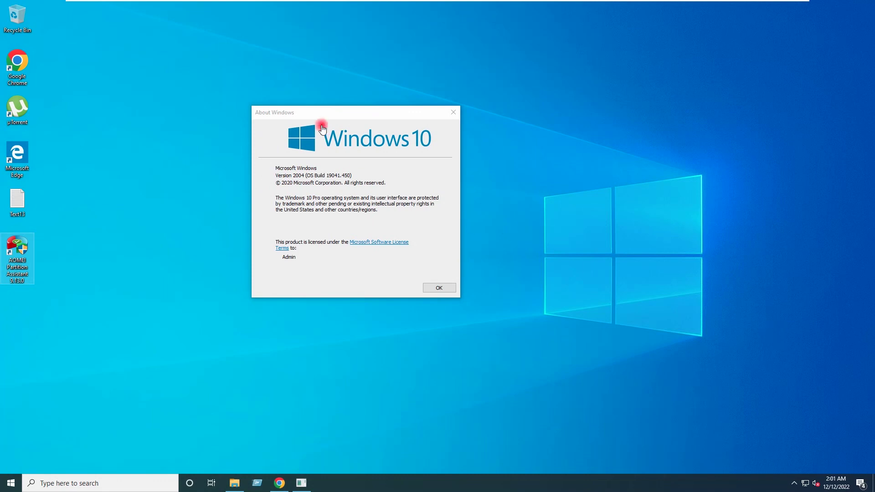
Step: Dismiss the Windows version information and check the free space of the drives in This PC
{"action": "mouse_move", "coordinate": [320, 117]}
{"action": "left_mouse_down"}
{"action": "mouse_move", "coordinate": [336, 113]}
{"action": "mouse_move", "coordinate": [320, 117]}
{"action": "left_mouse_up"}
{"action": "key", "text": "Return"}
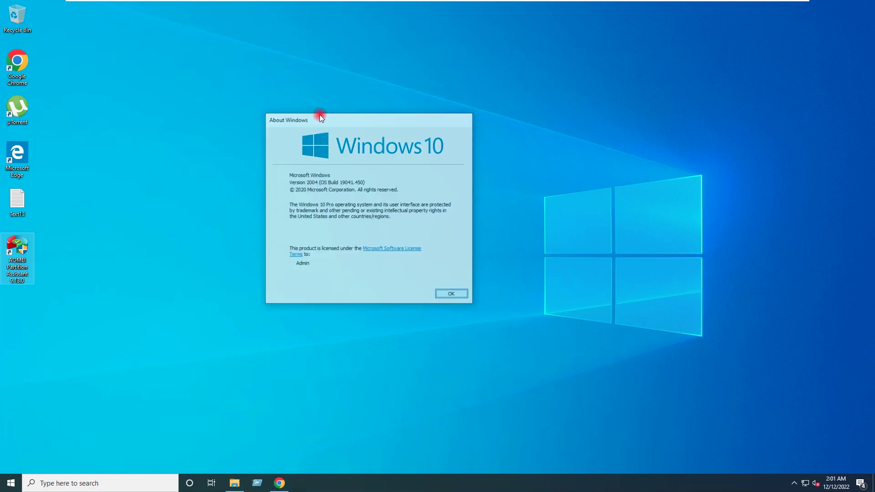
{"action": "key", "text": "super+e"}
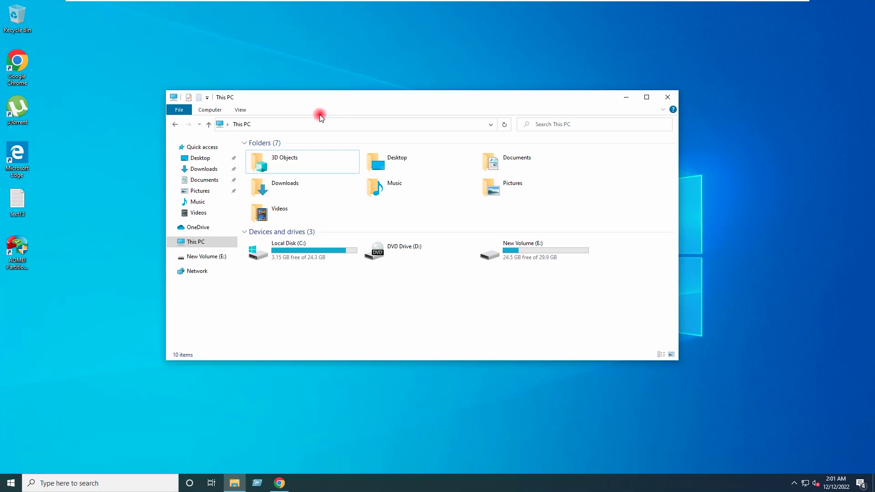
{"action": "left_click", "coordinate": [626, 97]}
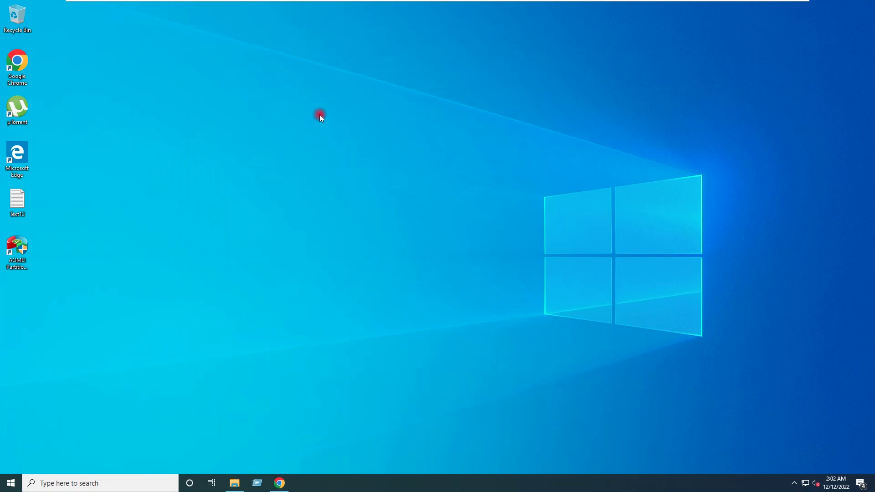
Step: Run diskmgmt.msc to open Disk Management and move its window towards the middle of the desktop
{"action": "key", "text": "super+r"}
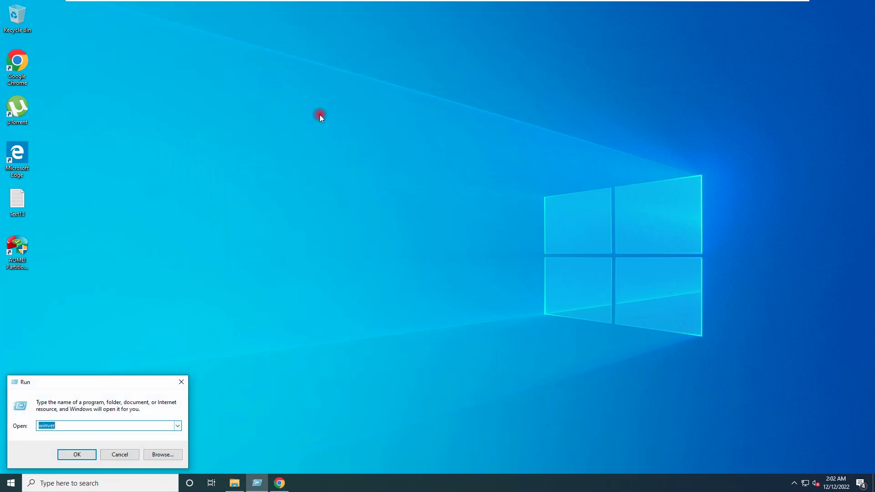
{"action": "type", "text": "d"}
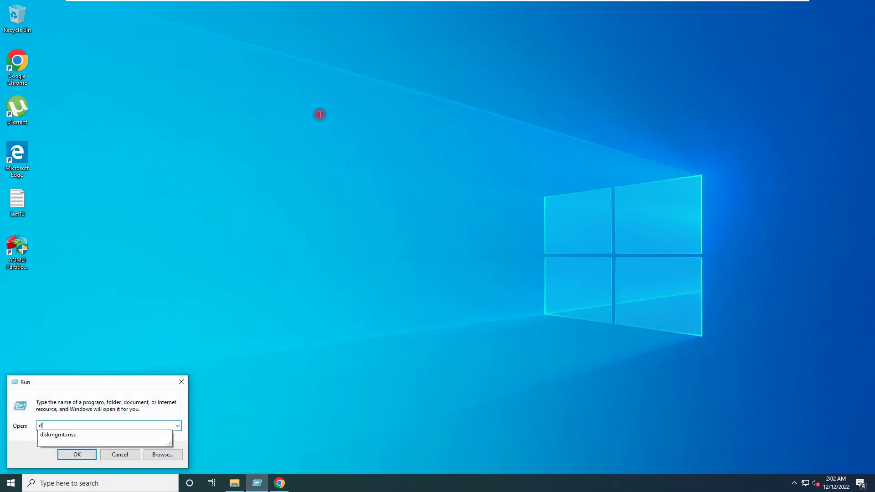
{"action": "key", "text": "Down"}
{"action": "key", "text": "Return"}
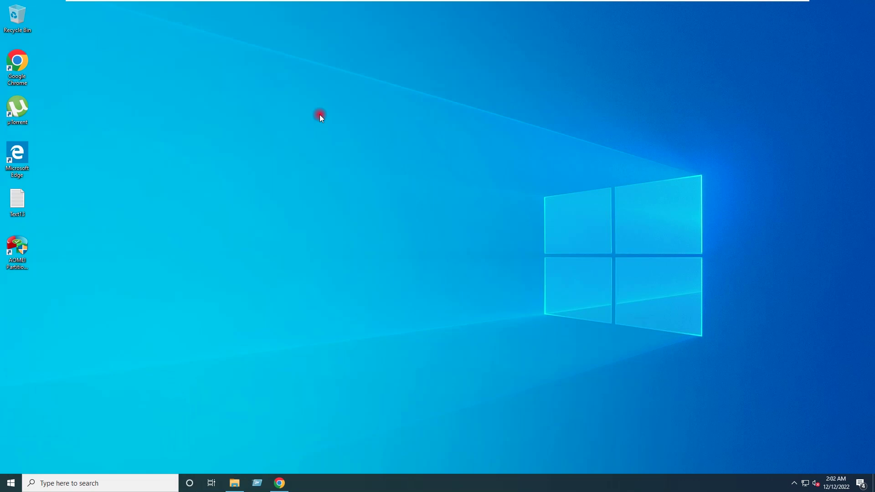
{"action": "left_click_drag", "start_coordinate": [220, 56], "coordinate": [402, 79]}
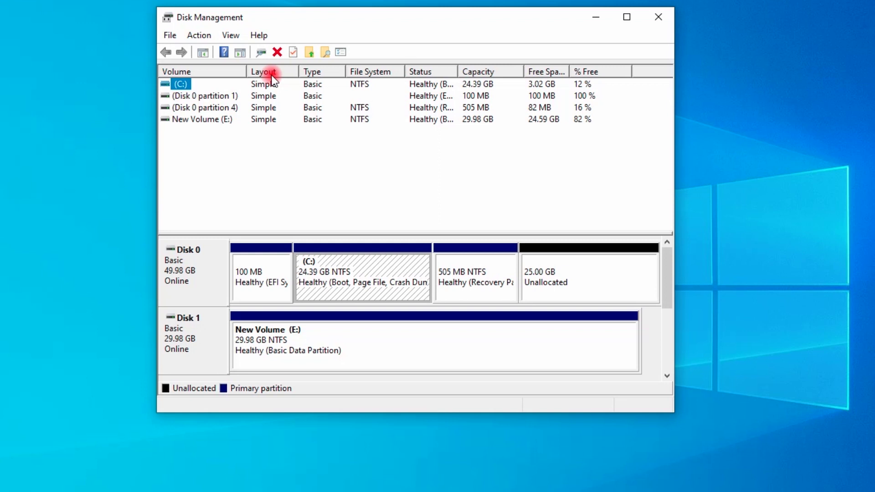
Step: Examine the unallocated space on Disk 0 and check whether Extend Volume is offered for the C: partition
{"action": "key", "text": "Tab"}
{"action": "key", "text": "Right"}
{"action": "key", "text": "Right"}
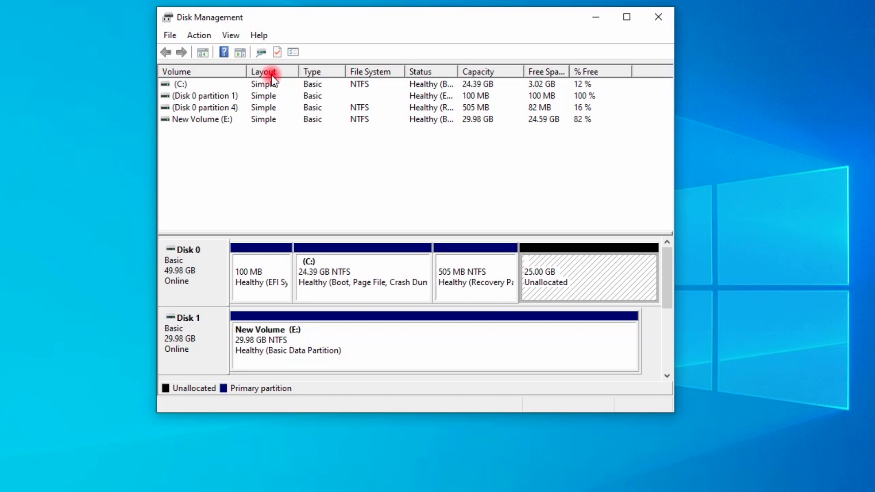
{"action": "key", "text": "Left"}
{"action": "key", "text": "Left"}
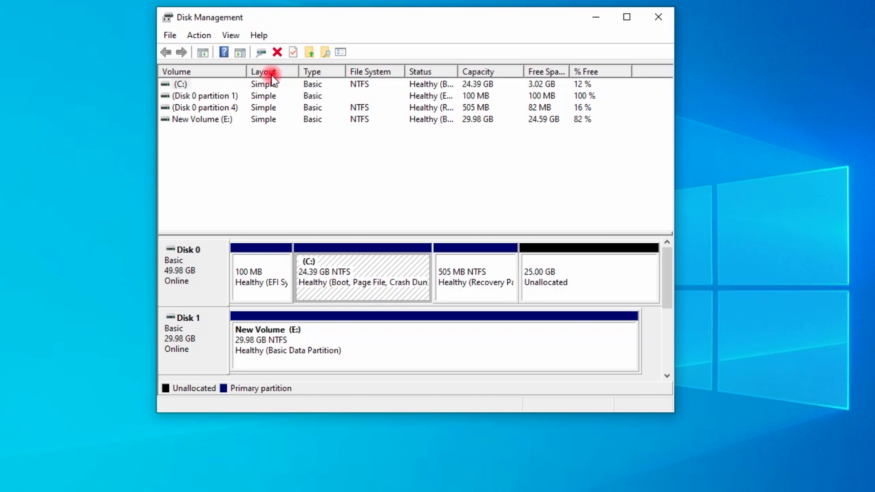
{"action": "key", "text": "shift+F10"}
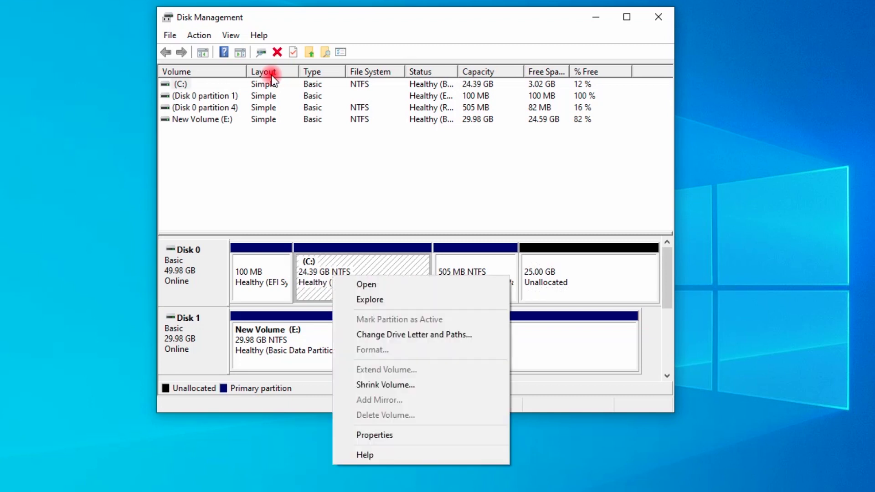
{"action": "key", "text": "Down"}
{"action": "key", "text": "Down"}
{"action": "key", "text": "Down"}
{"action": "key", "text": "Down"}
{"action": "key", "text": "Down"}
{"action": "key", "text": "Down"}
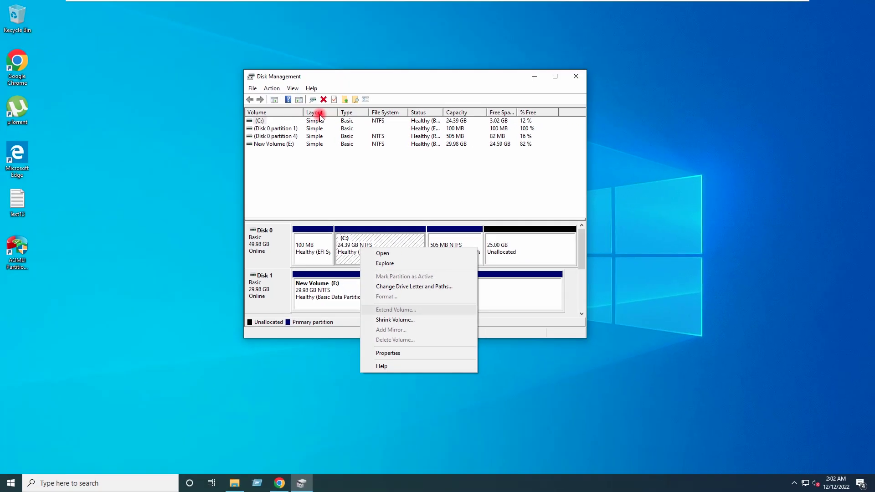
{"action": "left_click", "coordinate": [638, 283]}
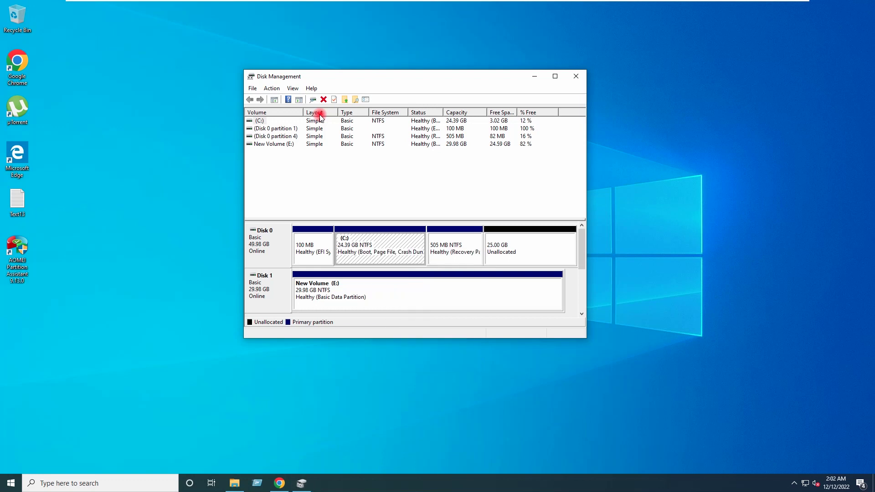
Step: Switch to AOMEI Partition Assistant by launching it from the desktop and allowing it to make changes
{"action": "key", "text": "F5"}
{"action": "key", "text": "F5"}
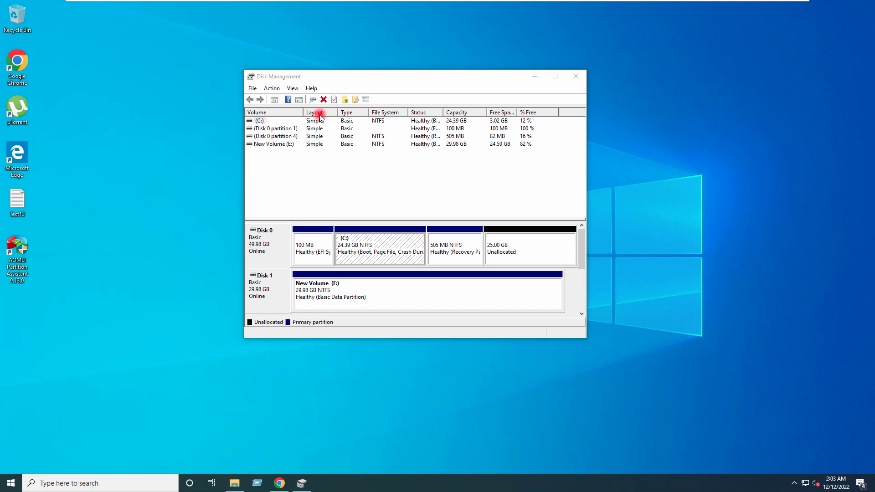
{"action": "left_click", "coordinate": [321, 117]}
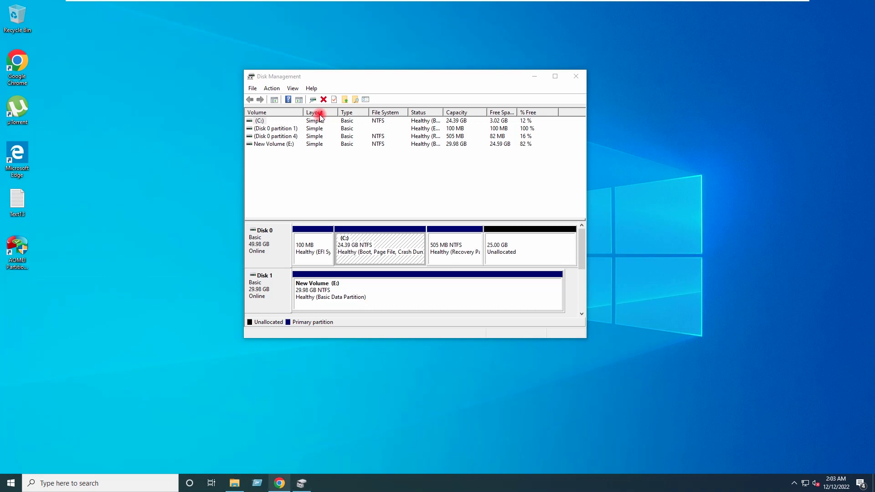
{"action": "key", "text": "alt+Tab"}
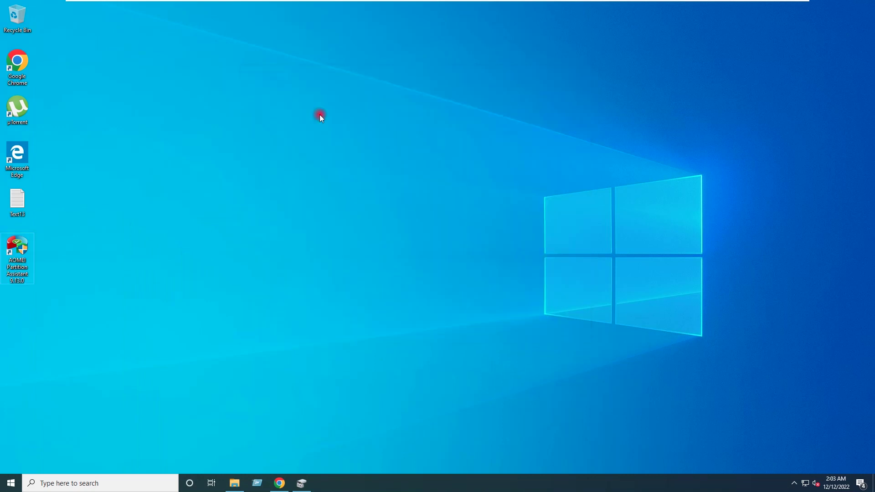
{"action": "key", "text": "alt+y"}
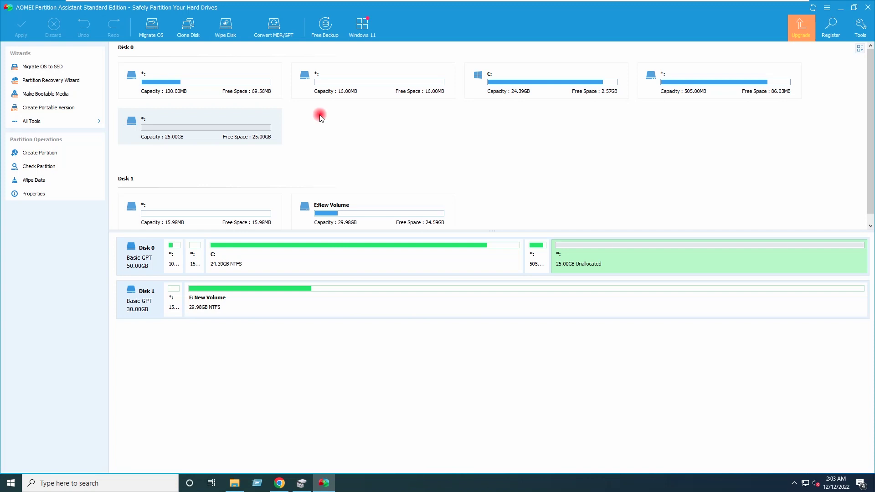
Step: Merge the 25 GB unallocated space on Disk 0 into the C: partition, accepting the data-loss warning
{"action": "right_click", "coordinate": [604, 254]}
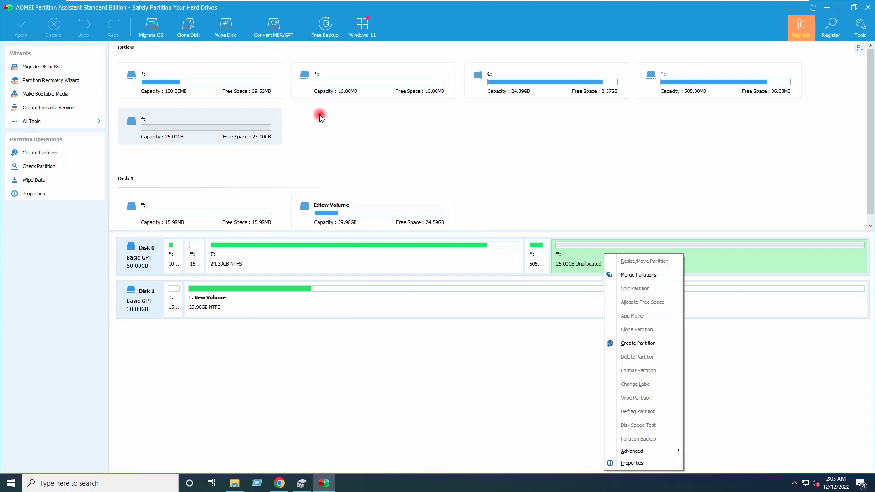
{"action": "key", "text": "Down"}
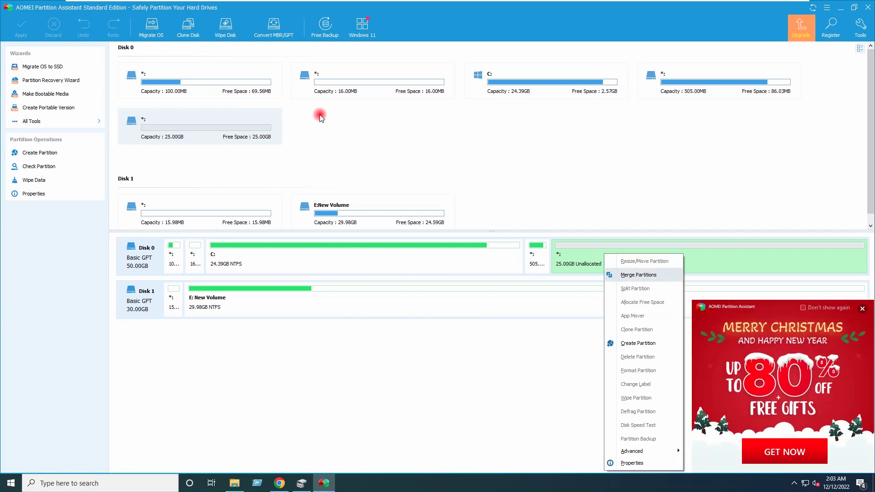
{"action": "key", "text": "Return"}
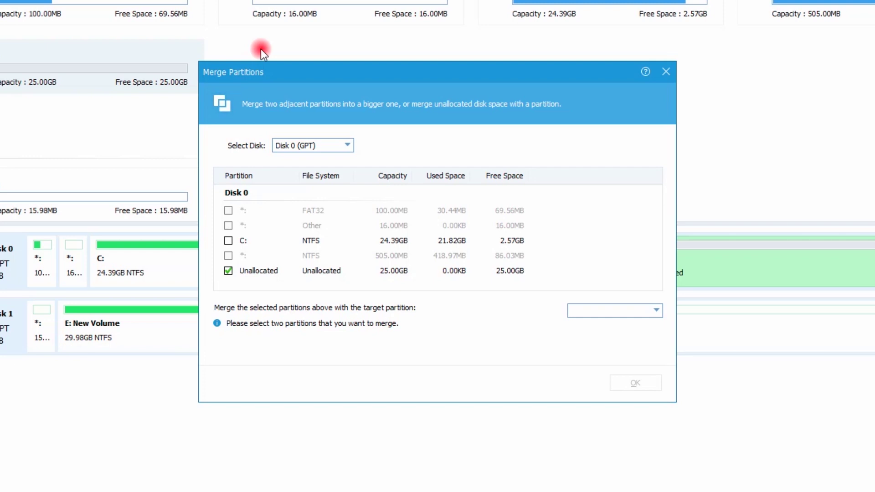
{"action": "left_click", "coordinate": [228, 241]}
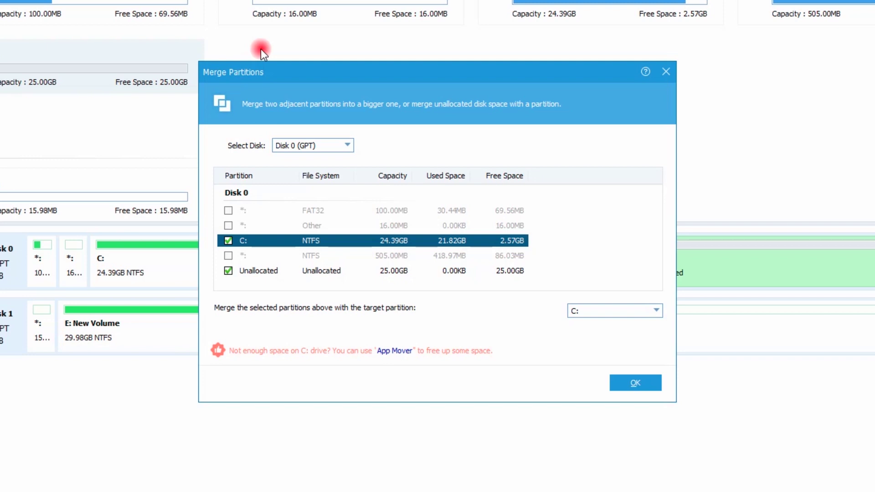
{"action": "key", "text": "Return"}
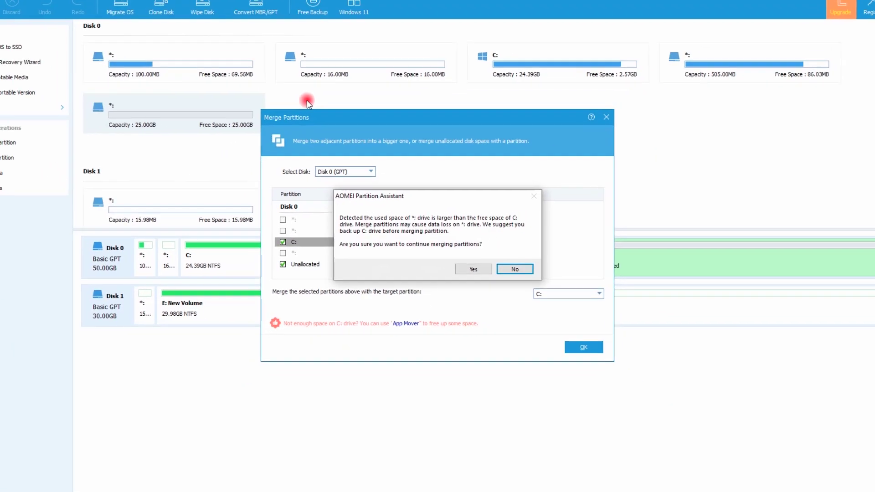
{"action": "key", "text": "Left"}
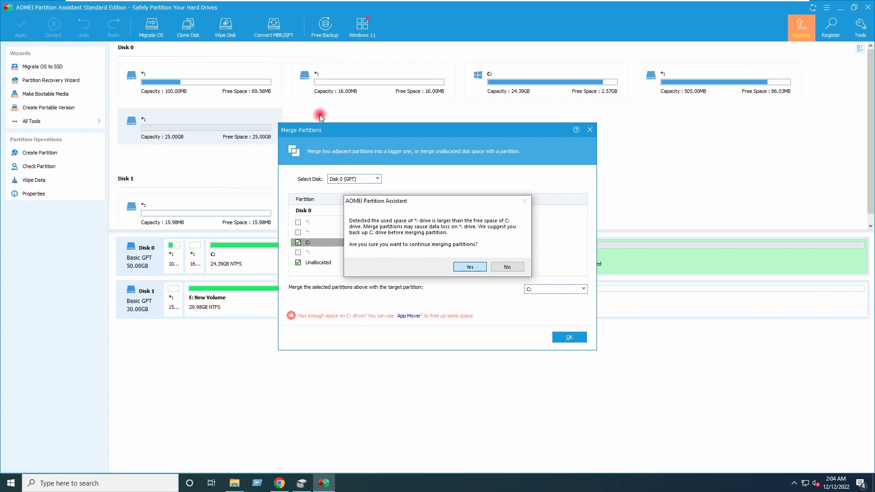
{"action": "key", "text": "Return"}
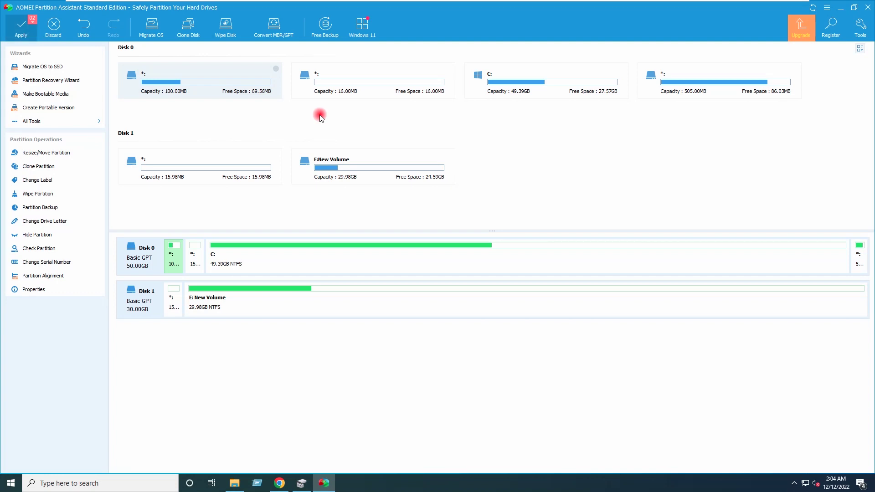
Step: Apply the pending partition operations with the partition check enabled, restarting into Windows PE mode
{"action": "left_click", "coordinate": [21, 28]}
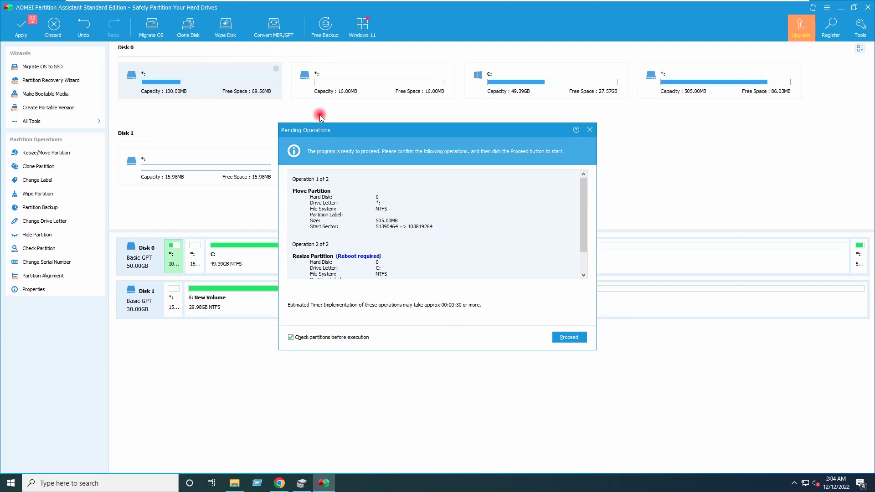
{"action": "key", "text": "Return"}
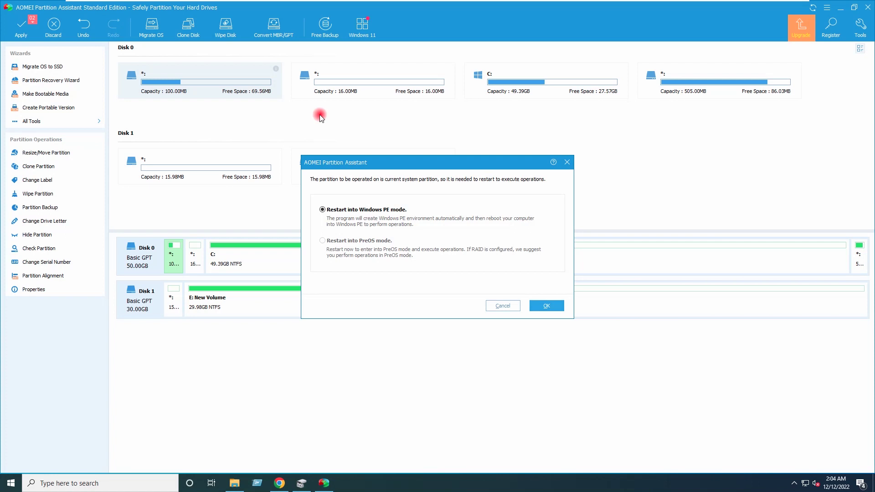
{"action": "key", "text": "Return"}
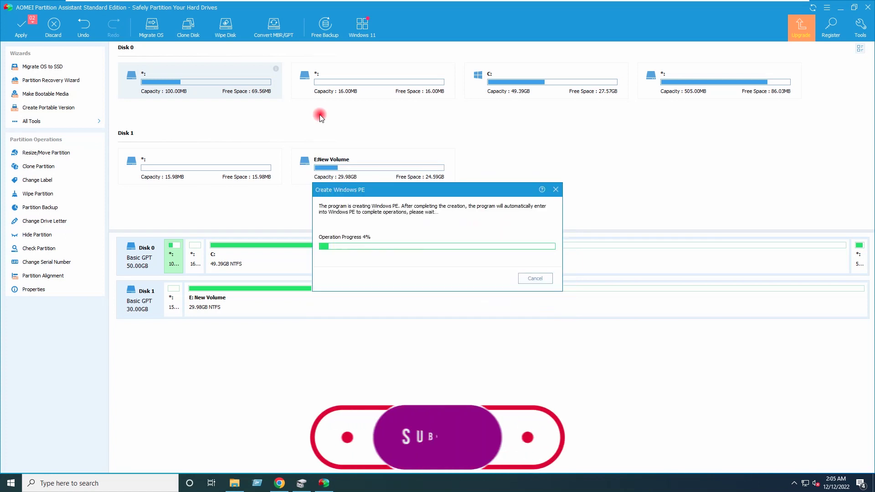
Step: Close the open Chrome and Disk Management windows while Windows PE is being created
{"action": "mouse_move", "coordinate": [235, 483]}
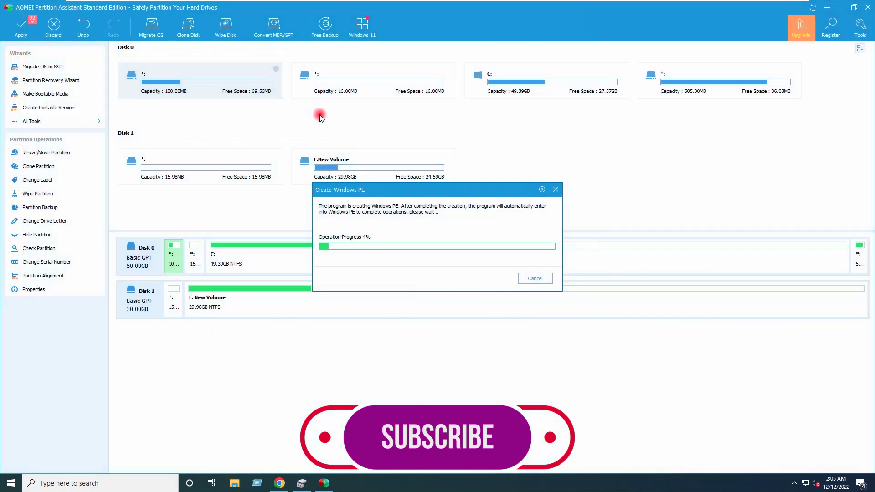
{"action": "mouse_move", "coordinate": [280, 483]}
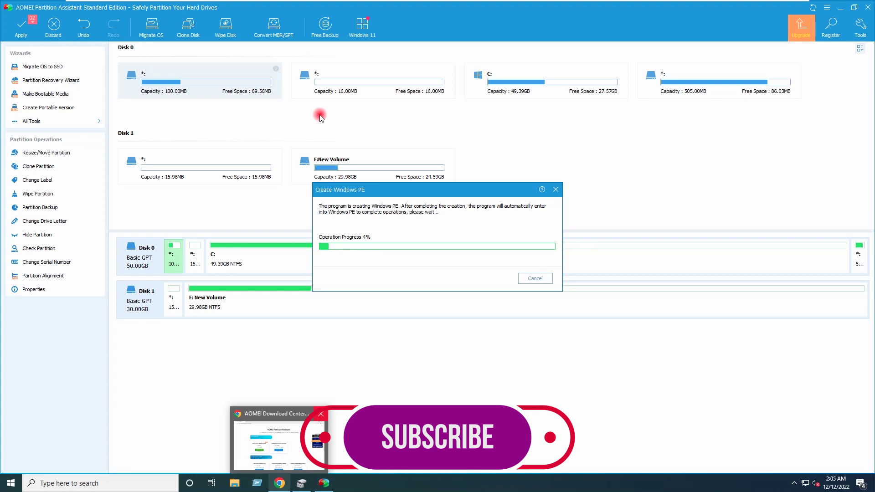
{"action": "mouse_move", "coordinate": [279, 445]}
{"action": "left_click", "coordinate": [320, 414]}
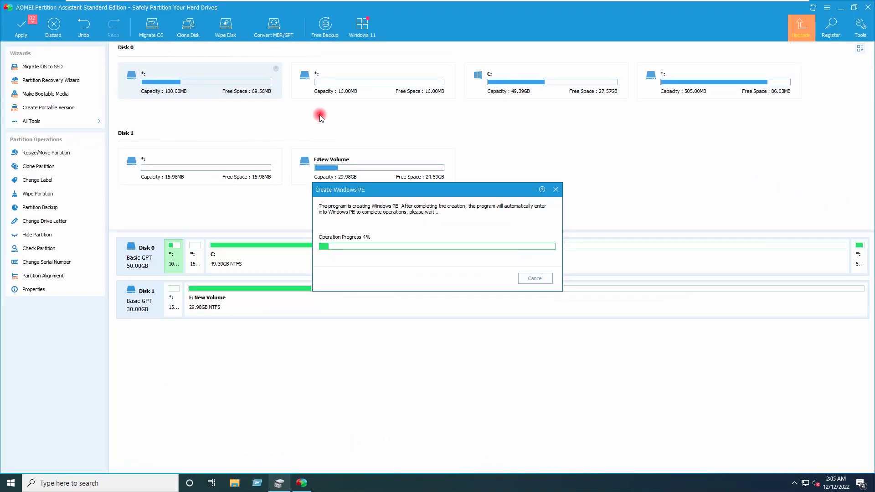
{"action": "mouse_move", "coordinate": [280, 483]}
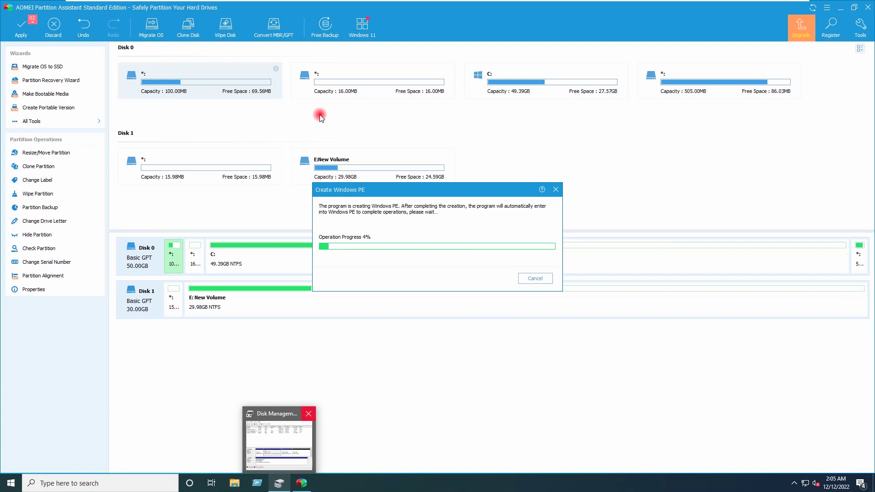
{"action": "mouse_move", "coordinate": [309, 414]}
{"action": "left_click", "coordinate": [309, 413]}
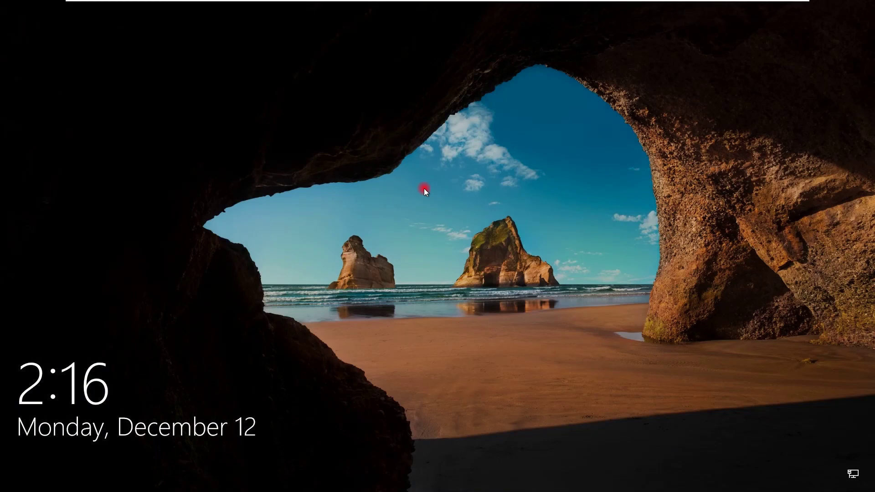
Step: Sign back in to Windows by entering the account password
{"action": "left_click", "coordinate": [424, 187]}
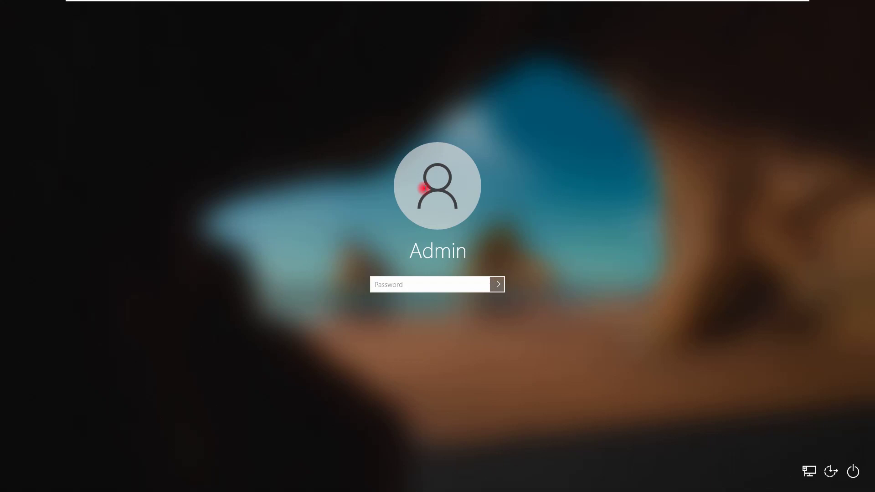
{"action": "type", "text": "••••••••••"}
{"action": "key", "text": "Return"}
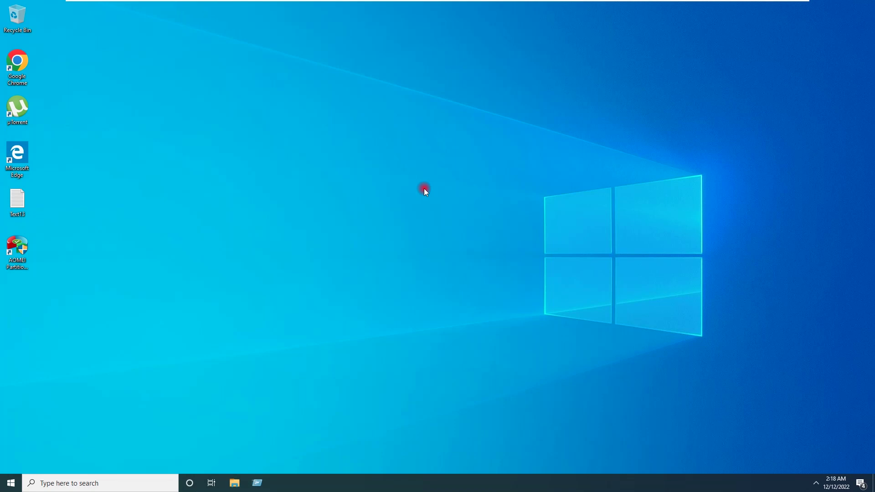
Step: Check the capacity and free space of the C: drive in This PC, then minimize the window
{"action": "right_click", "coordinate": [423, 187]}
{"action": "left_click", "coordinate": [424, 188]}
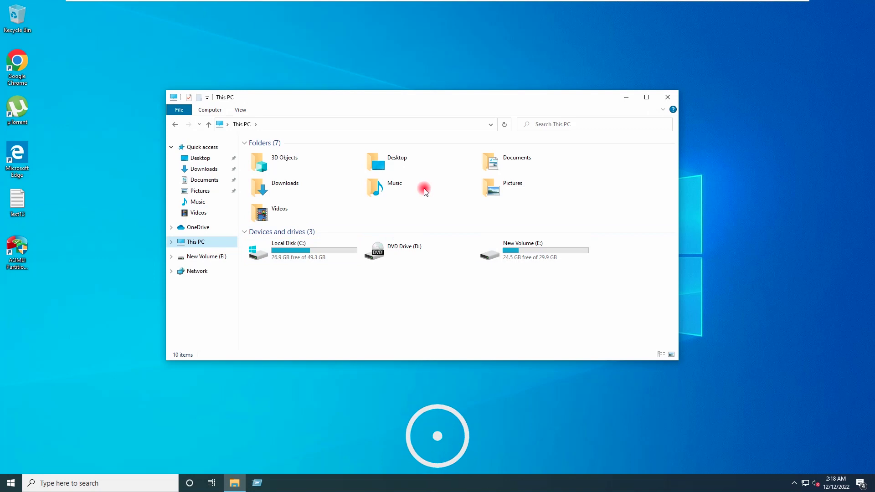
{"action": "left_click", "coordinate": [626, 97]}
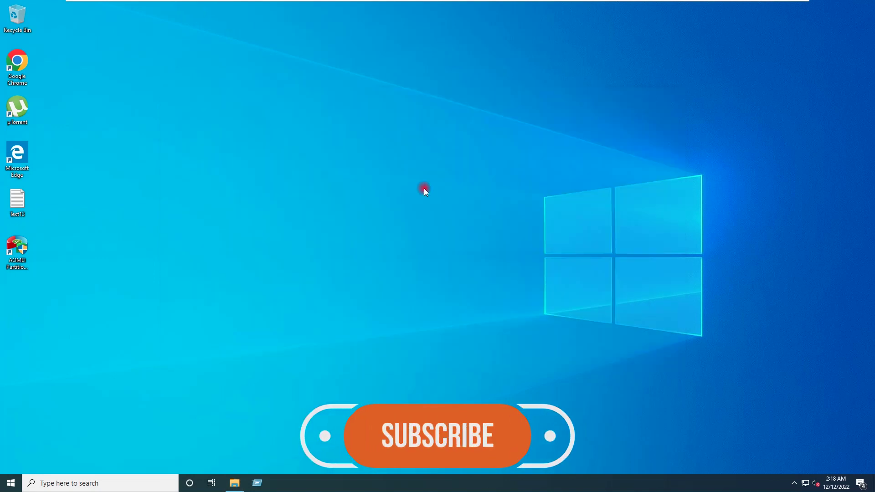